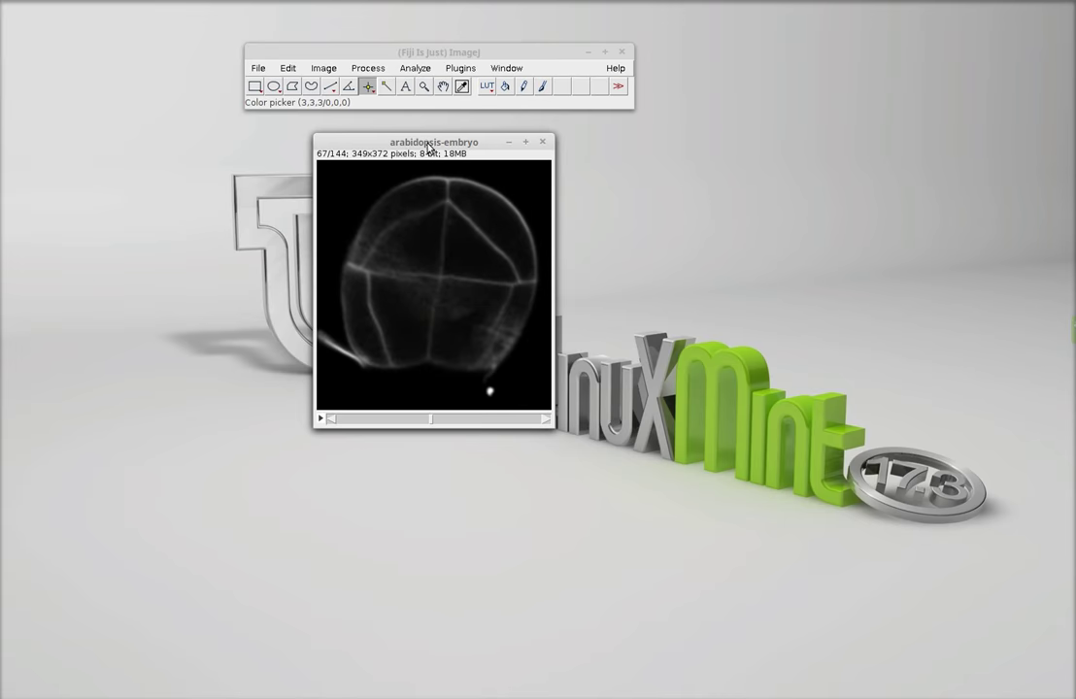
# Launch MorphoLibJ's Morphological Segmentation on the arabidopsis embryo stack
pyautogui.moveTo(427, 147); pyautogui.dragTo(425, 148)
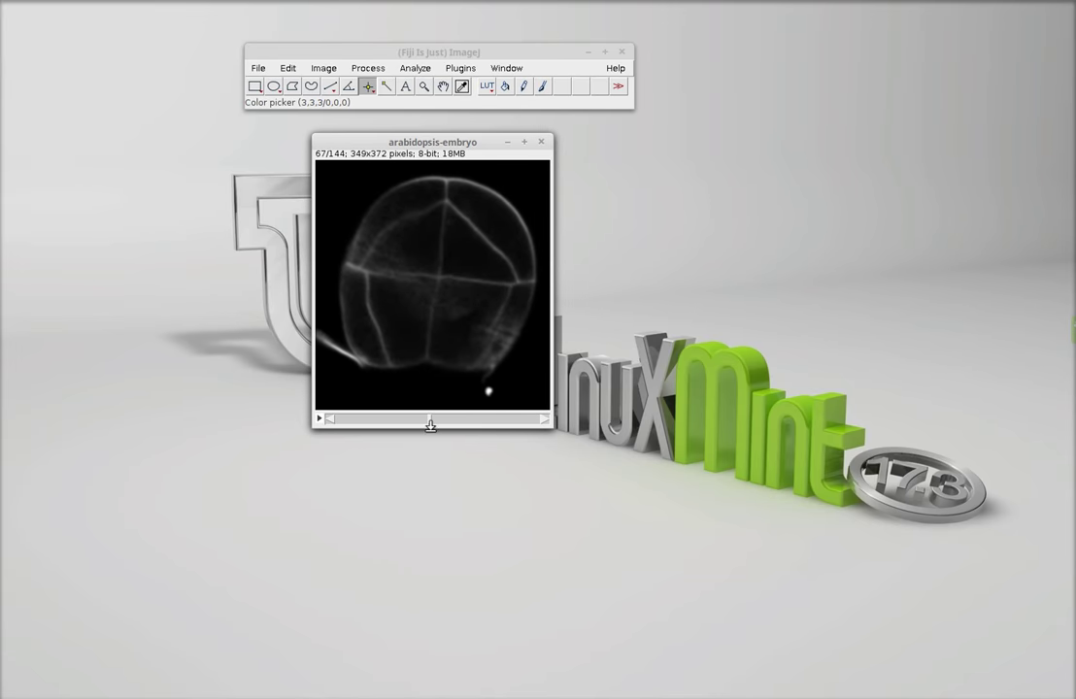
pyautogui.moveTo(428, 425)
pyautogui.mouseDown()
pyautogui.moveTo(405, 427)
pyautogui.moveTo(494, 416)
pyautogui.moveTo(415, 425)
pyautogui.moveTo(434, 427)
pyautogui.mouseUp()
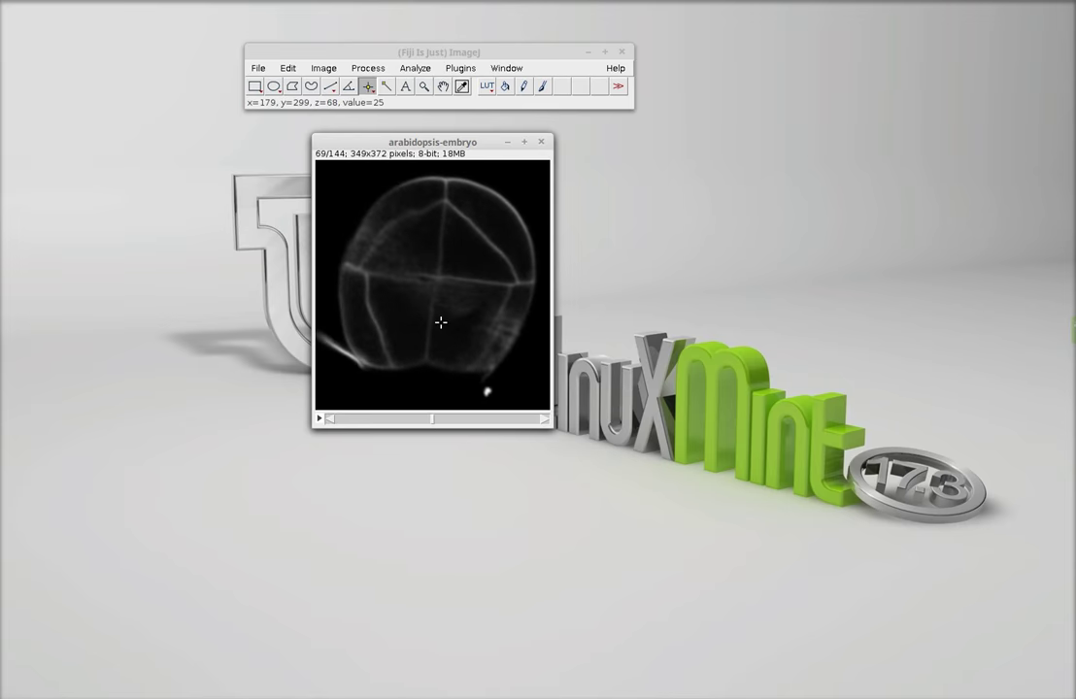
pyautogui.click(461, 73)
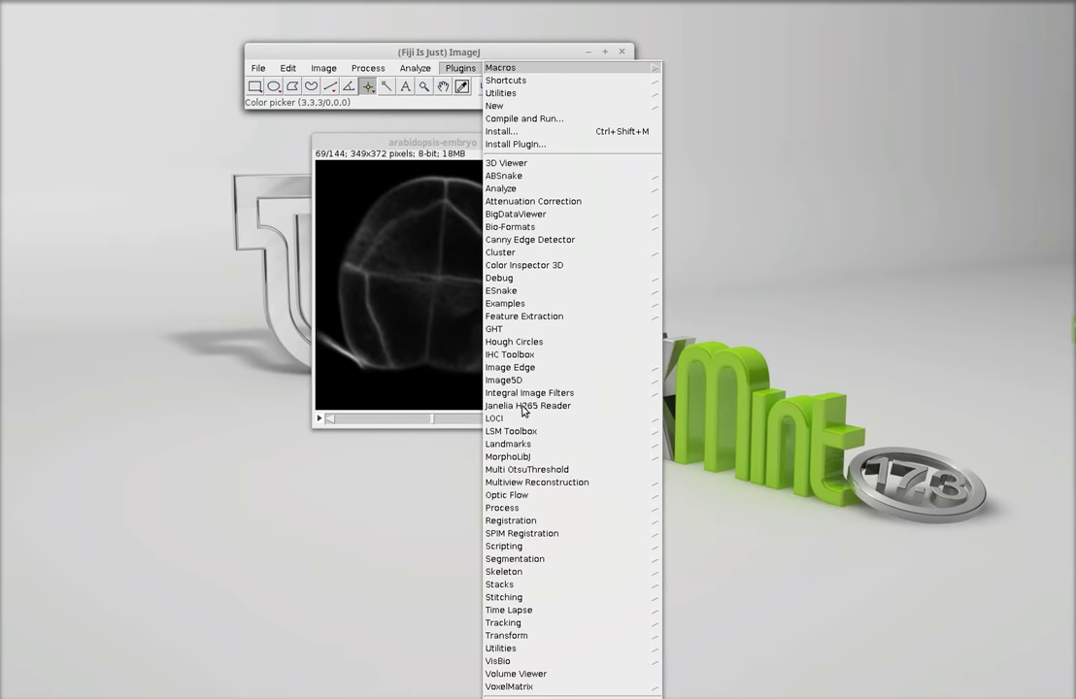
pyautogui.moveTo(514, 456)
pyautogui.moveTo(693, 496)
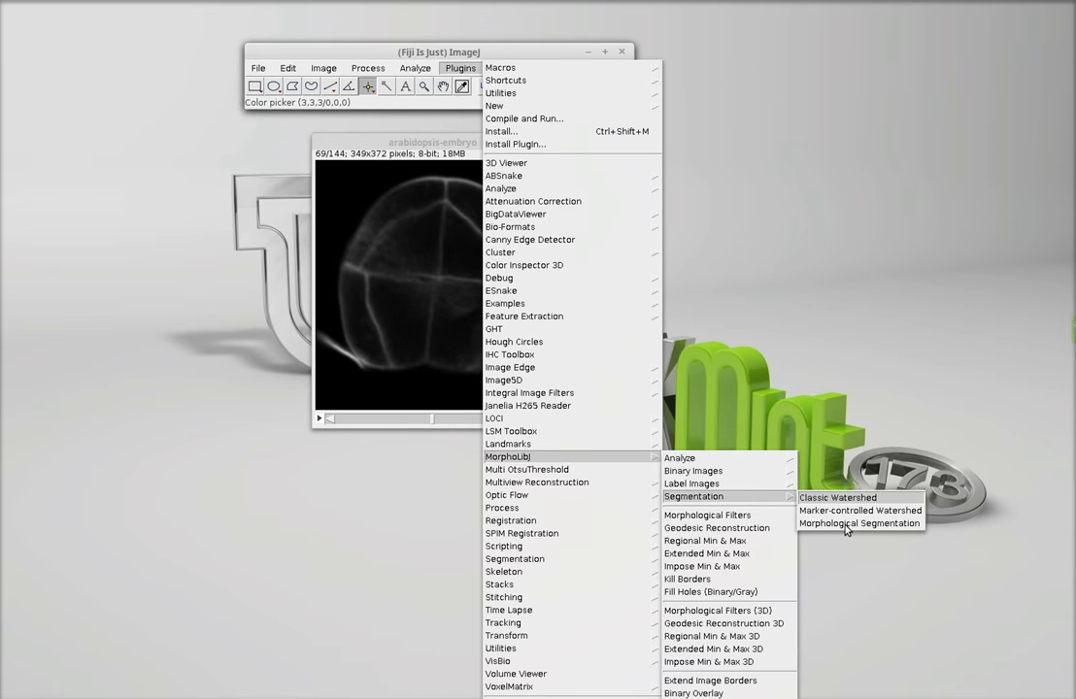
pyautogui.click(844, 523)
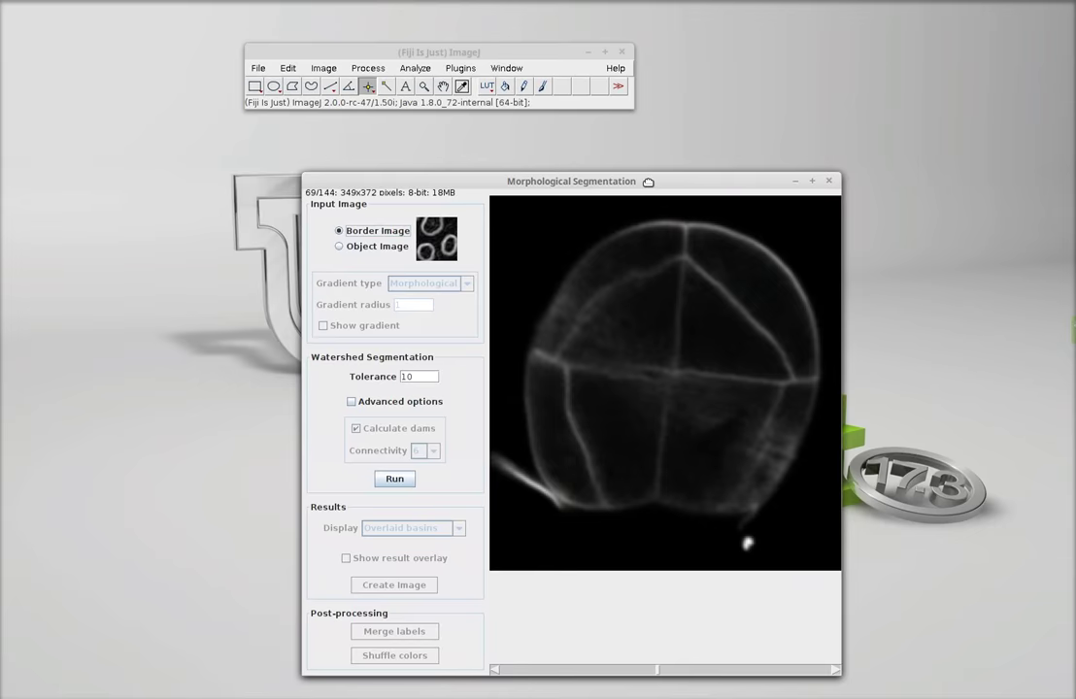
# Reposition the segmentation window, browse slices, and run the watershed at tolerance 10
pyautogui.moveTo(647, 182); pyautogui.dragTo(547, 130)
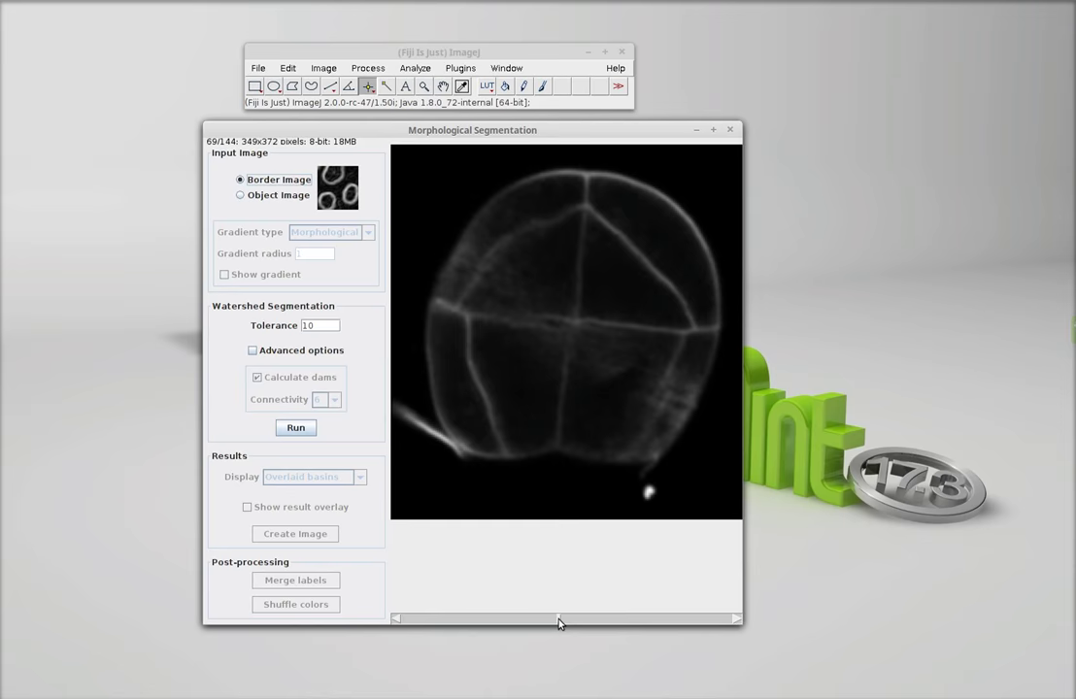
pyautogui.moveTo(559, 621); pyautogui.dragTo(538, 610)
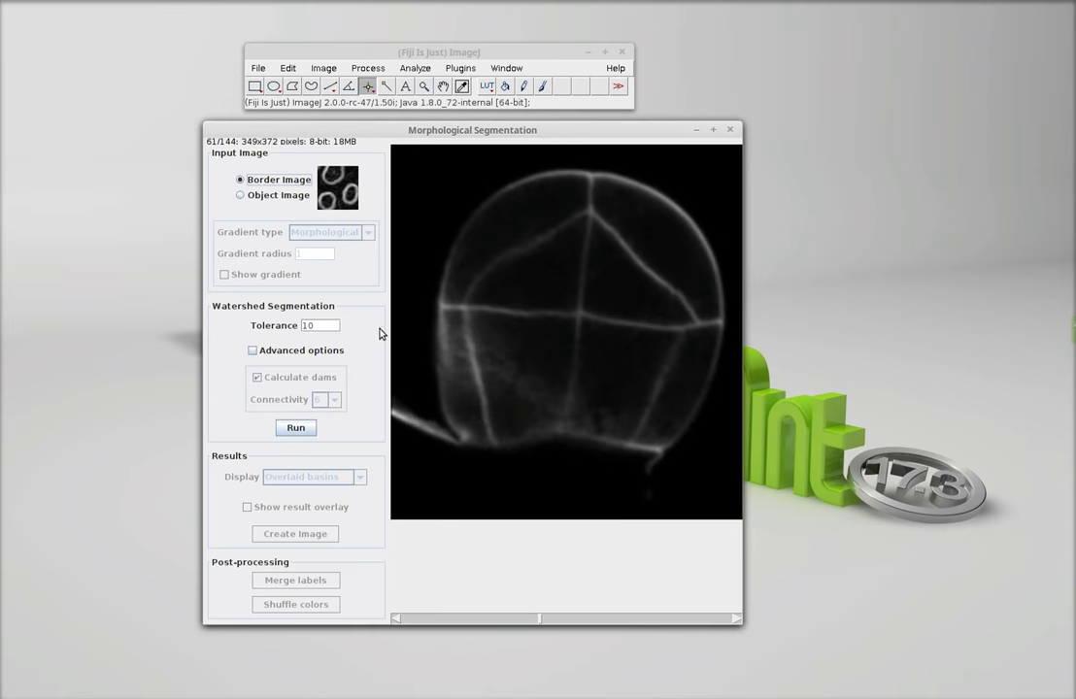
pyautogui.click(295, 428)
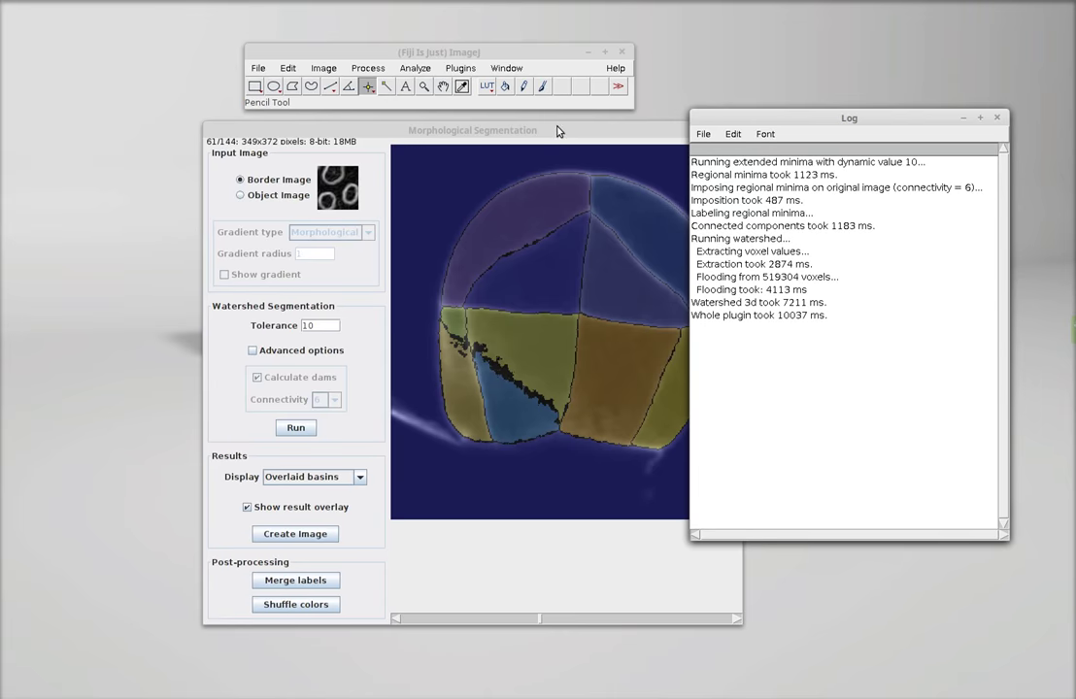
# Bring the segmentation window forward and scroll to slice 83 to inspect the tolerance-10 basins
pyautogui.moveTo(560, 128); pyautogui.dragTo(532, 129)
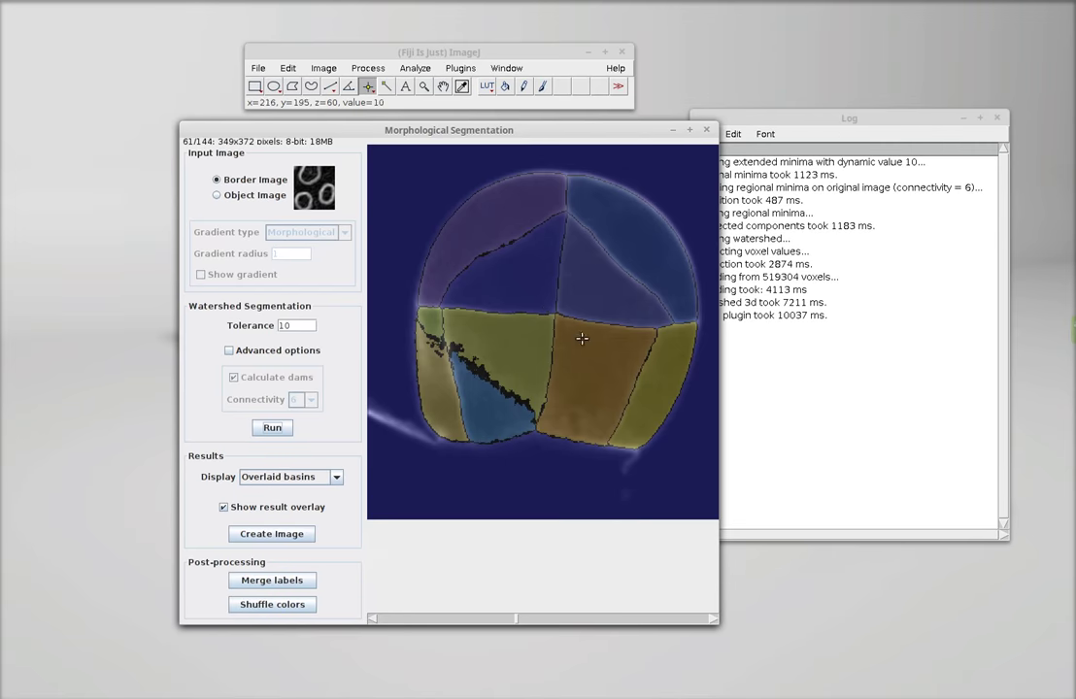
pyautogui.scroll(1, 568, 326)
pyautogui.scroll(15, 564, 322)
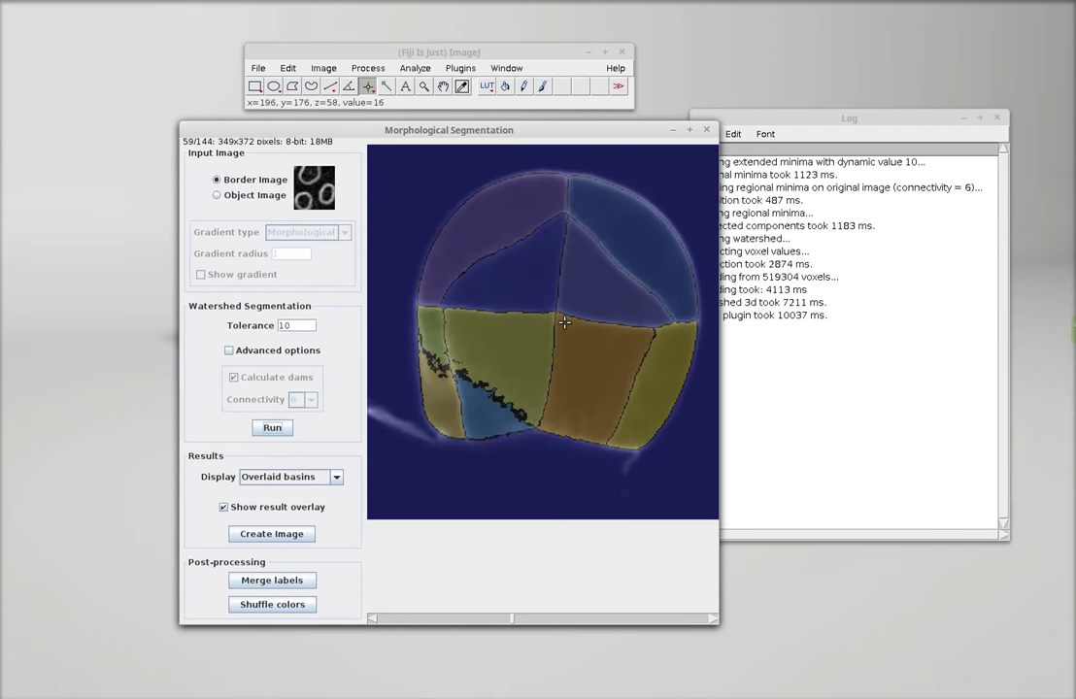
pyautogui.scroll(-15, 564, 323)
pyautogui.scroll(-17, 564, 322)
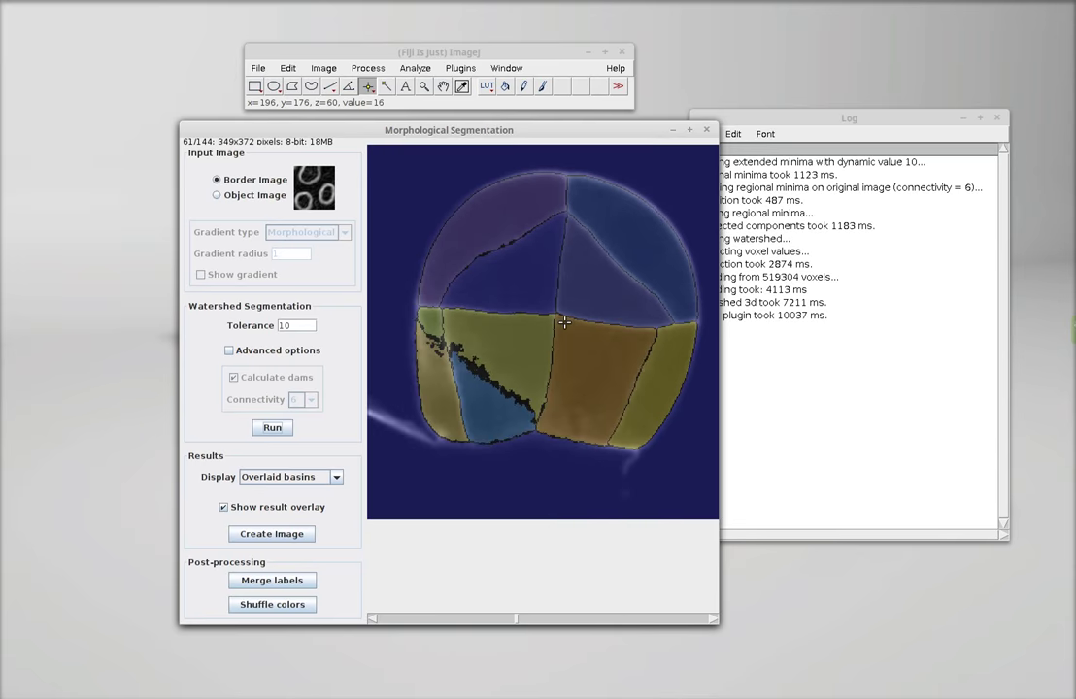
pyautogui.scroll(-4, 520, 292)
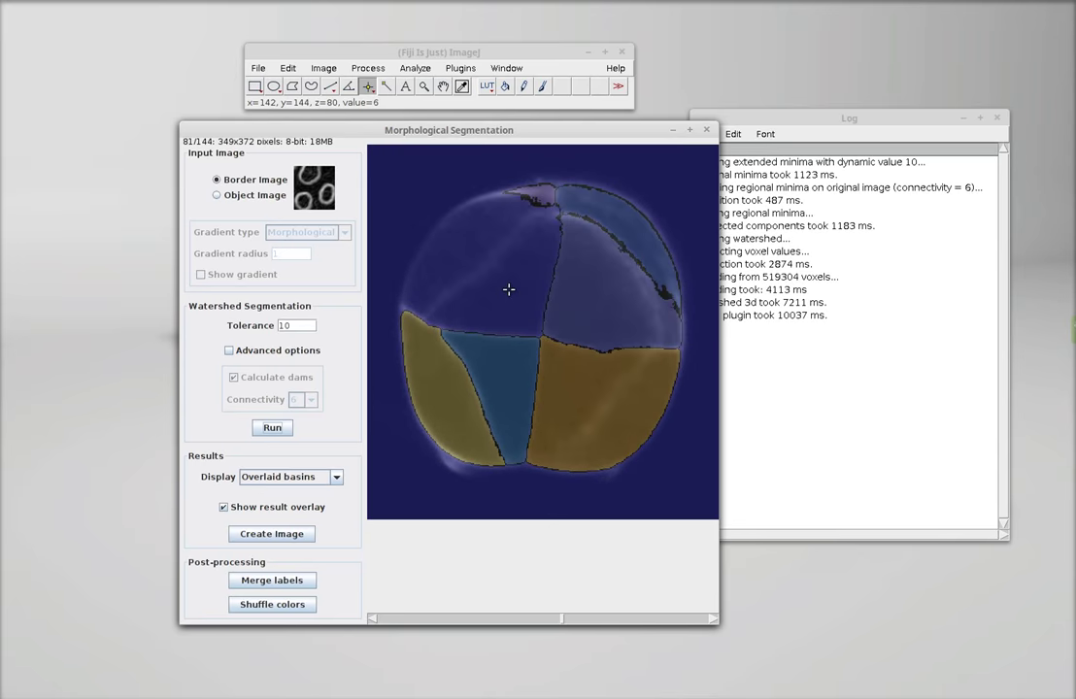
pyautogui.scroll(-2, 507, 288)
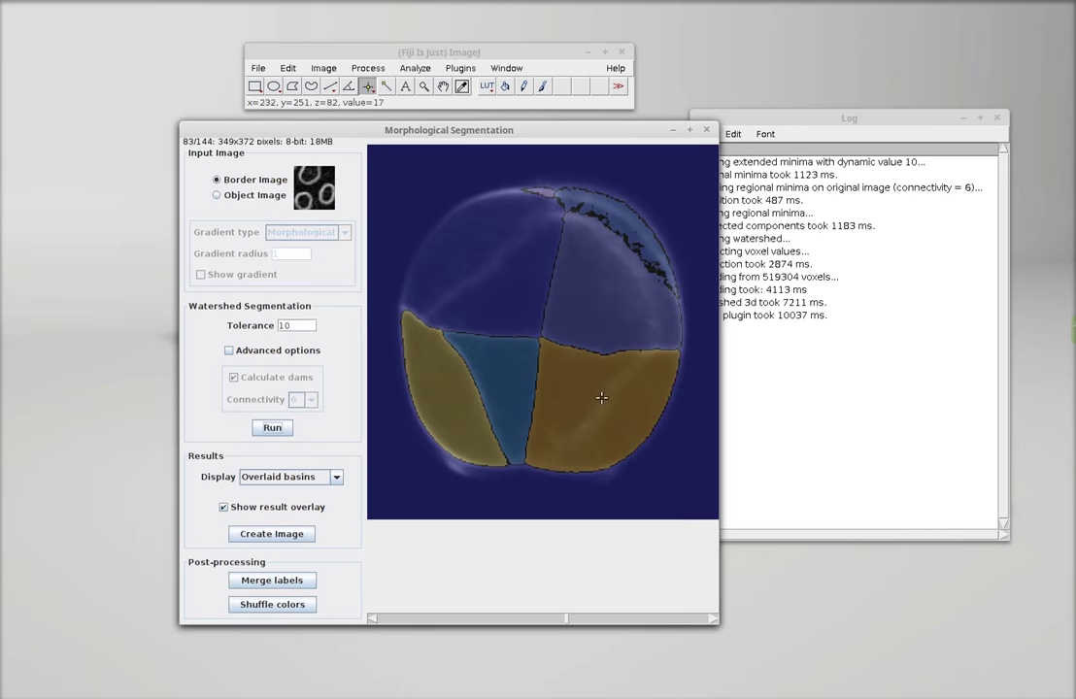
# Shuffle the basin colours twice and select the tolerance value 10 for replacement with 5
pyautogui.click(294, 609)
pyautogui.click(294, 608)
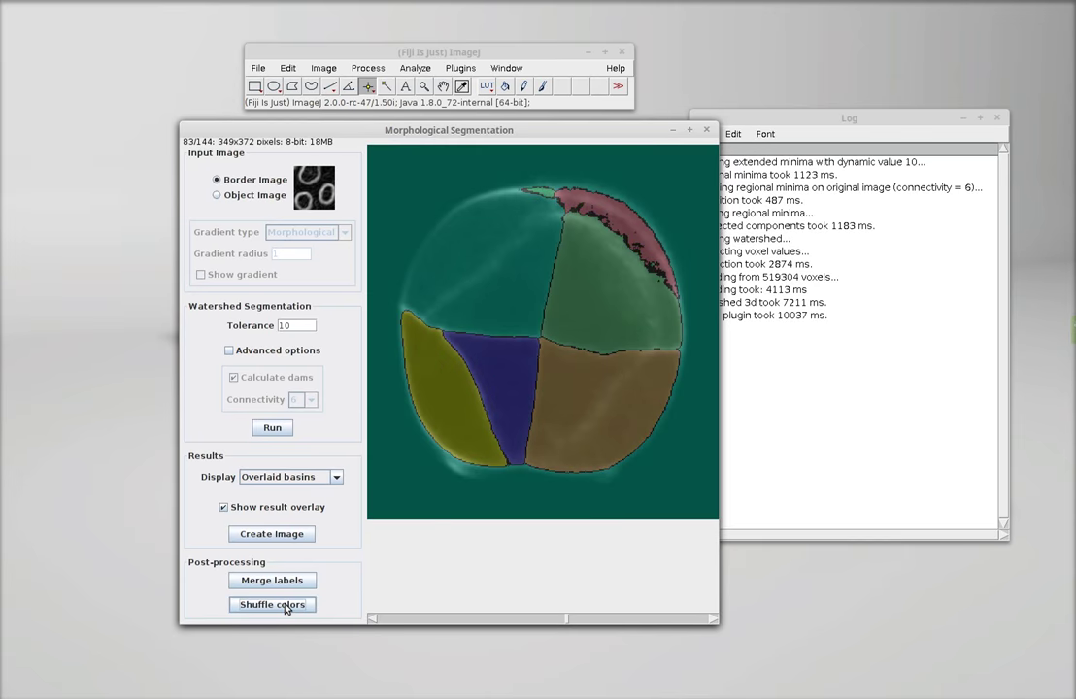
pyautogui.click(310, 326)
pyautogui.moveTo(307, 326); pyautogui.dragTo(270, 322)
# Rerun the watershed at tolerance 5 and check the basins across slices, ending on slice 73
pyautogui.click(281, 430)
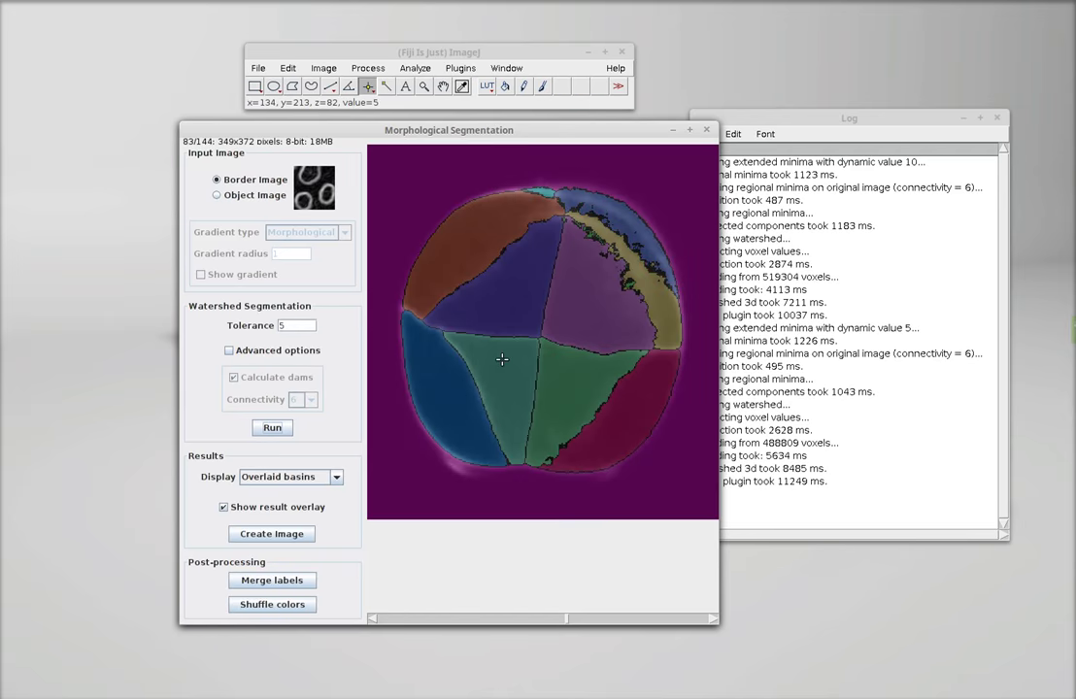
pyautogui.scroll(10, 501, 359)
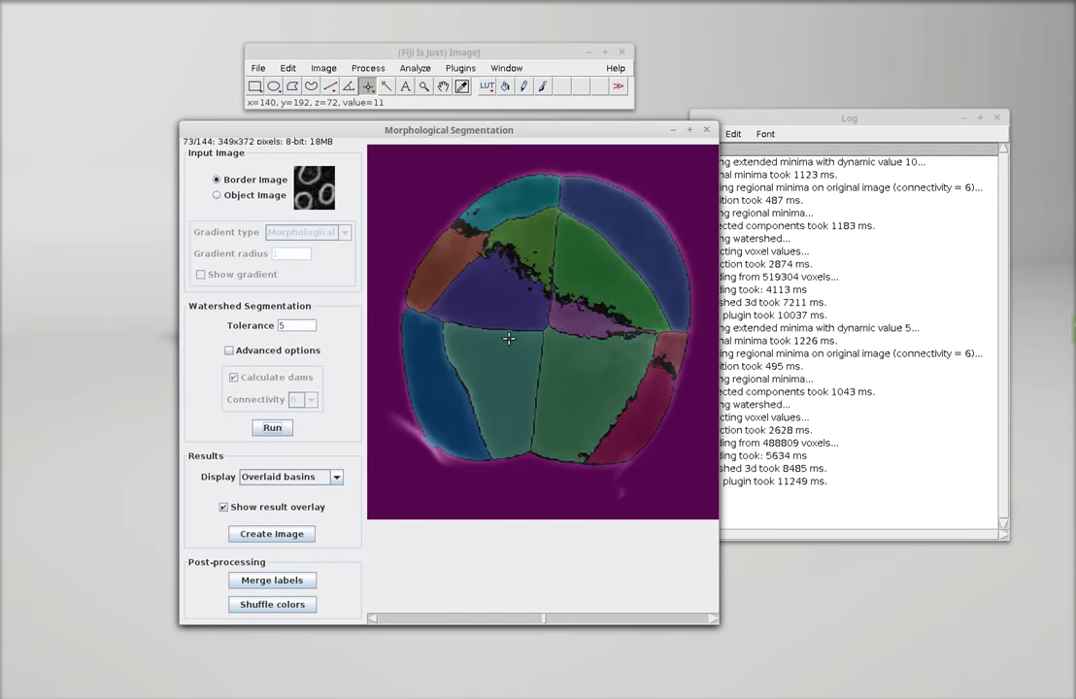
pyautogui.scroll(16, 508, 338)
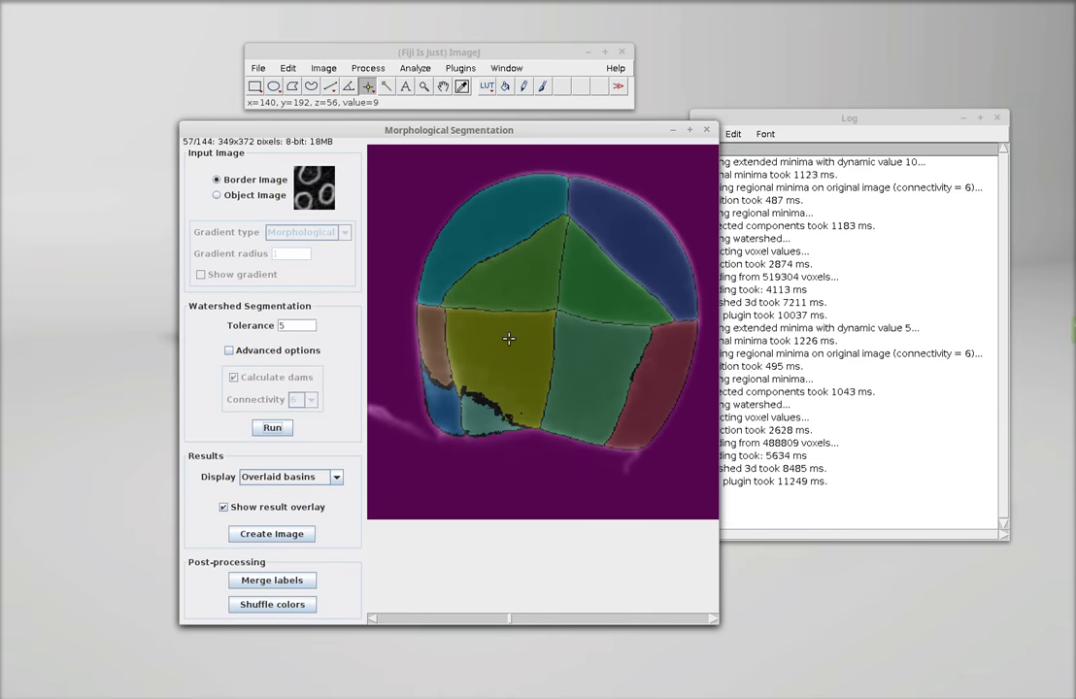
pyautogui.scroll(-20, 508, 338)
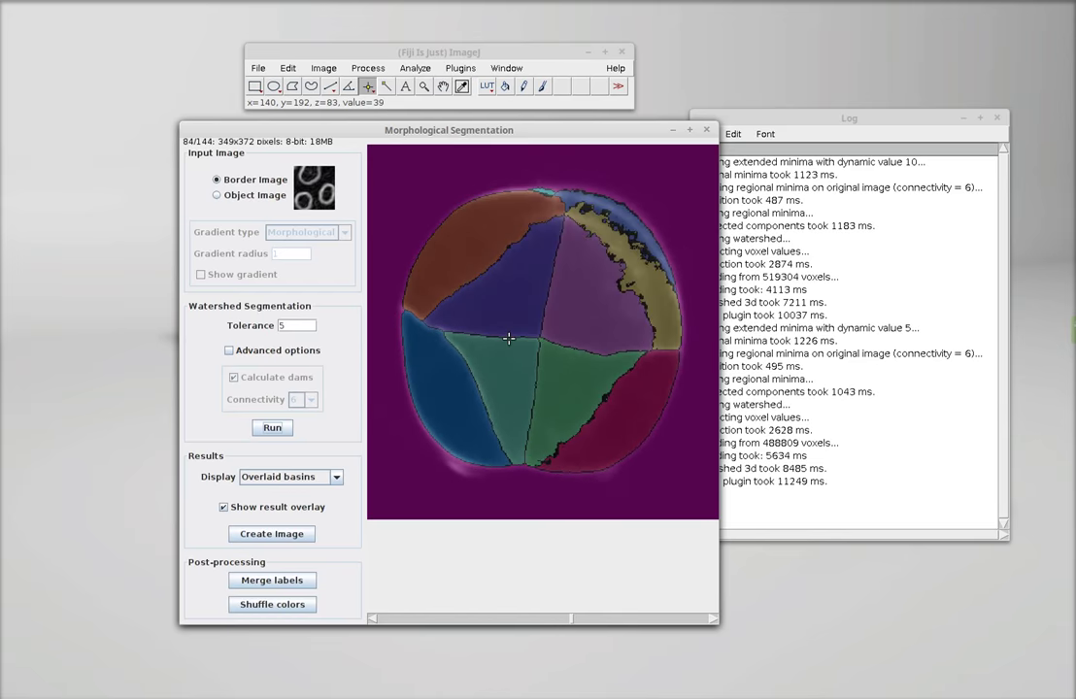
pyautogui.scroll(8, 509, 338)
pyautogui.scroll(-6, 508, 337)
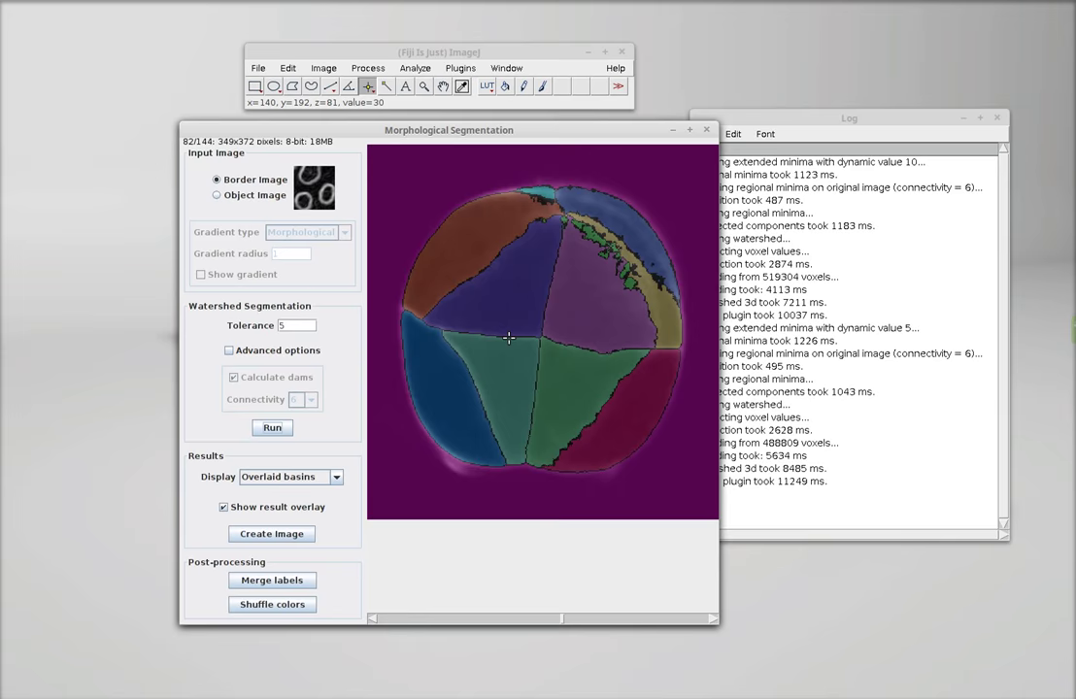
pyautogui.scroll(20, 508, 338)
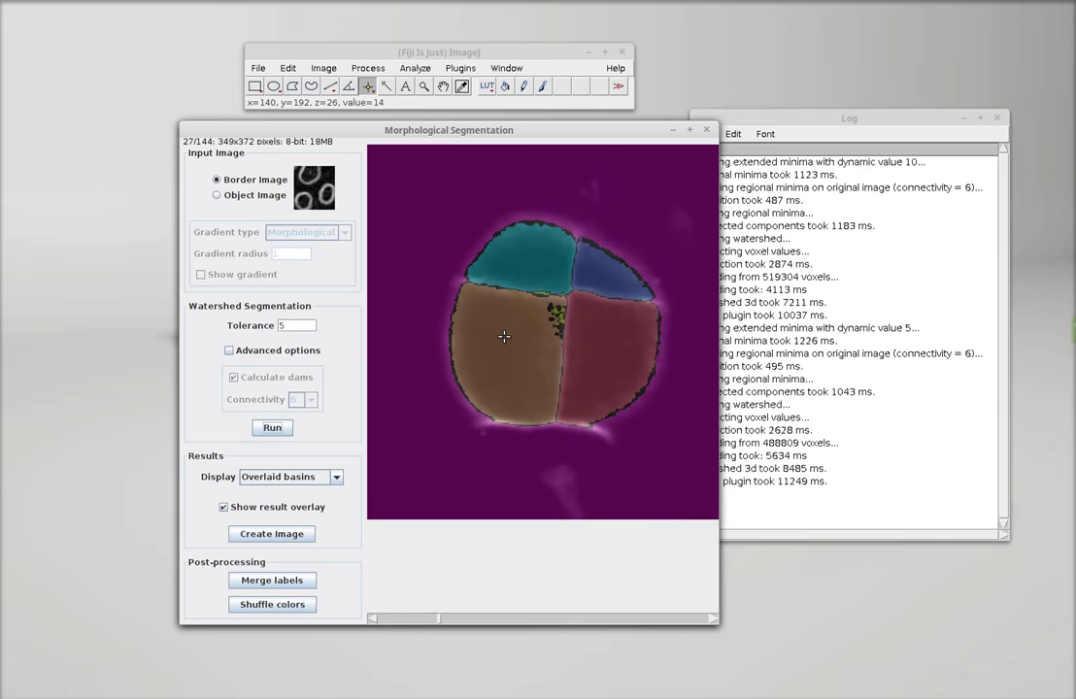
pyautogui.scroll(-20, 504, 336)
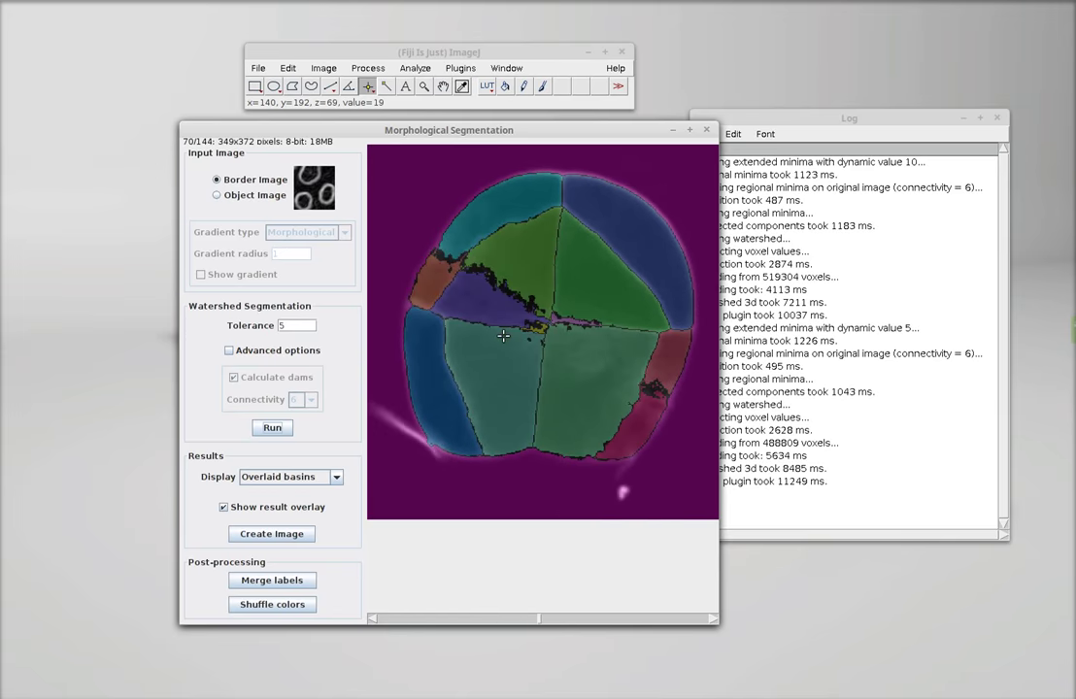
pyautogui.scroll(-3, 503, 336)
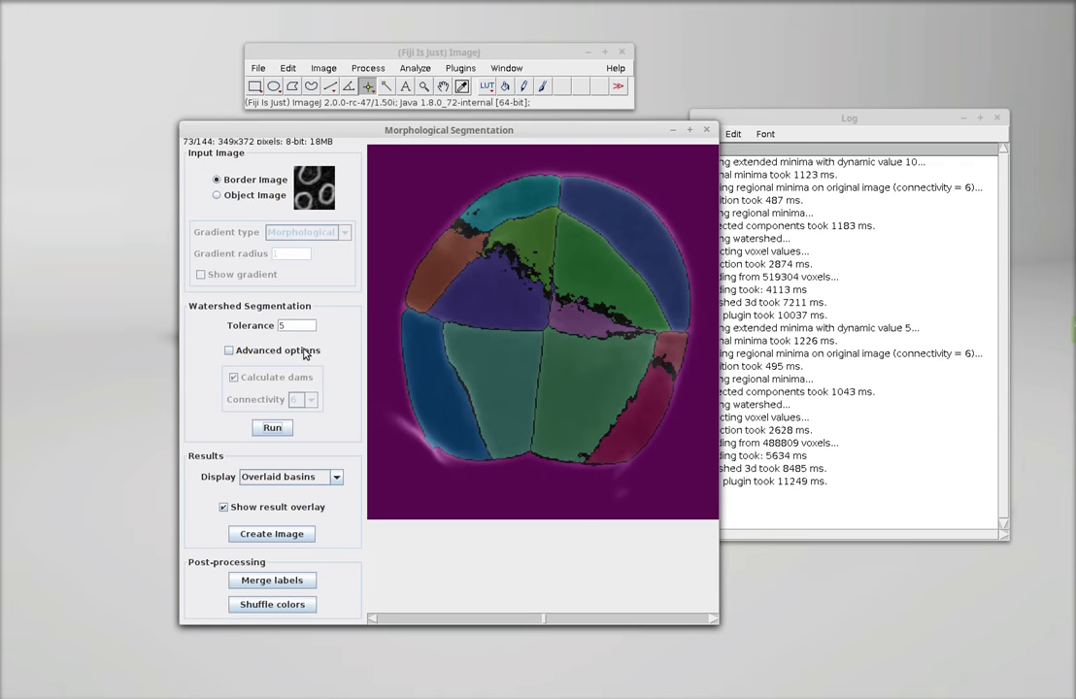
# Enable Advanced options, uncheck Calculate dams, and rerun the segmentation at tolerance 5
pyautogui.click(231, 351)
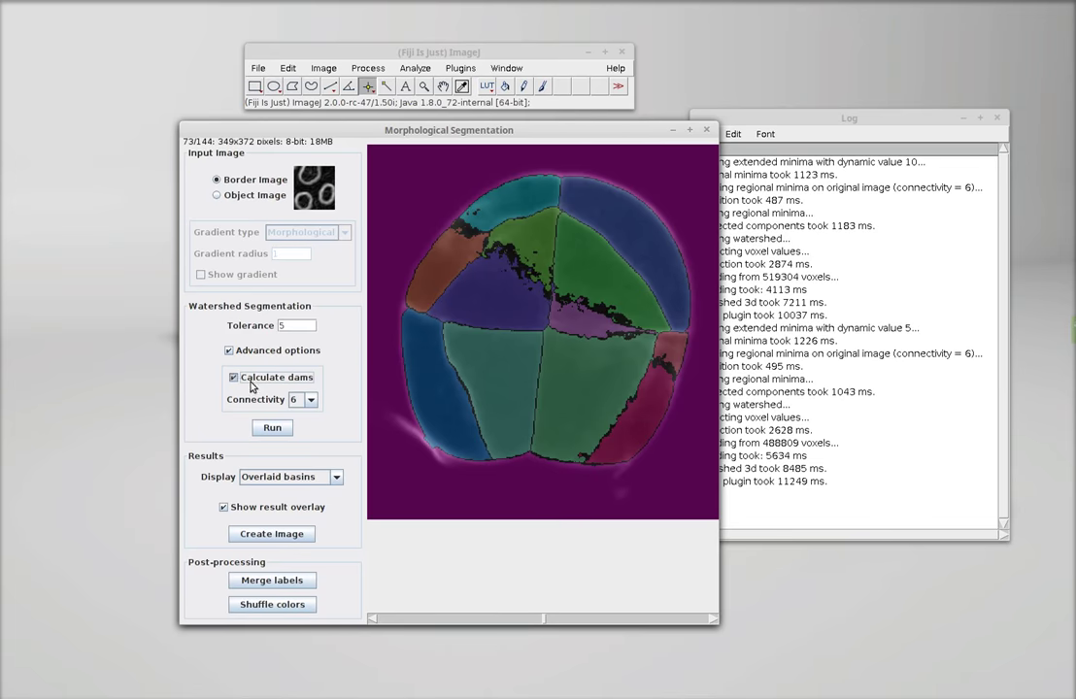
pyautogui.click(251, 384)
pyautogui.click(265, 432)
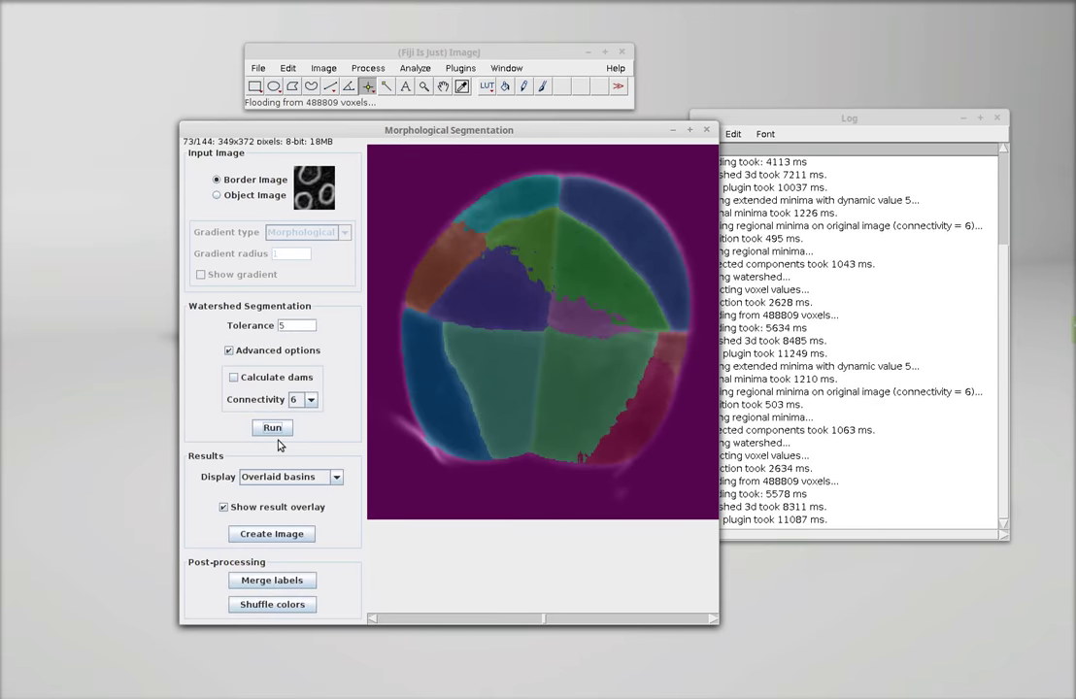
# Scroll through the stack to slice 58 to inspect the dam-free basins
pyautogui.scroll(-6, 520, 315)
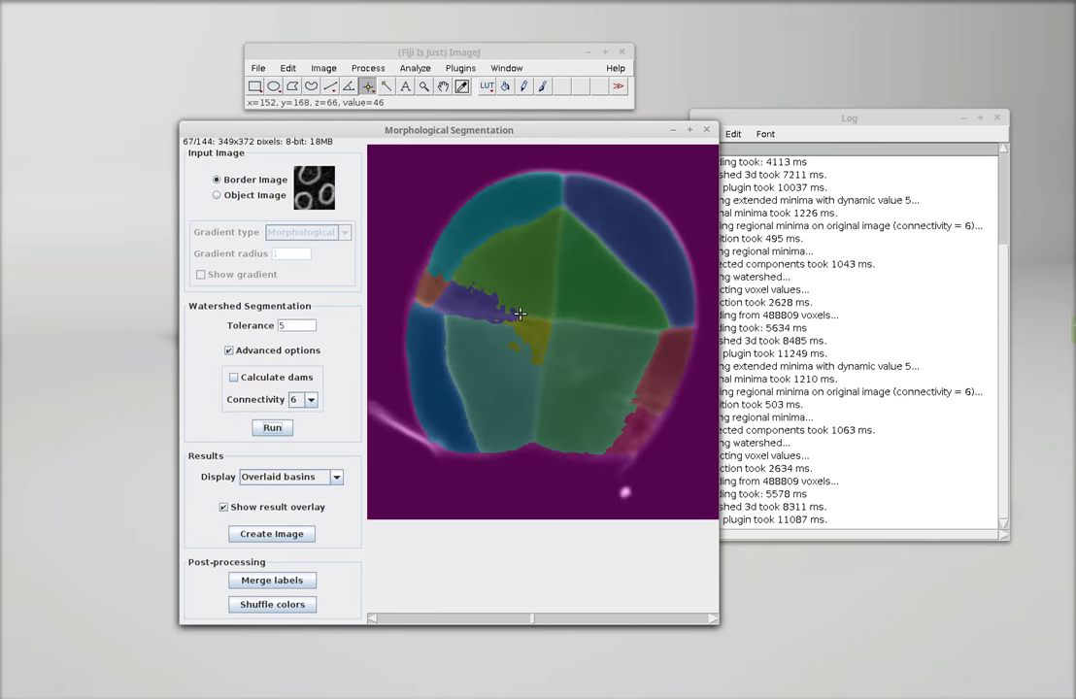
pyautogui.scroll(-1, 520, 312)
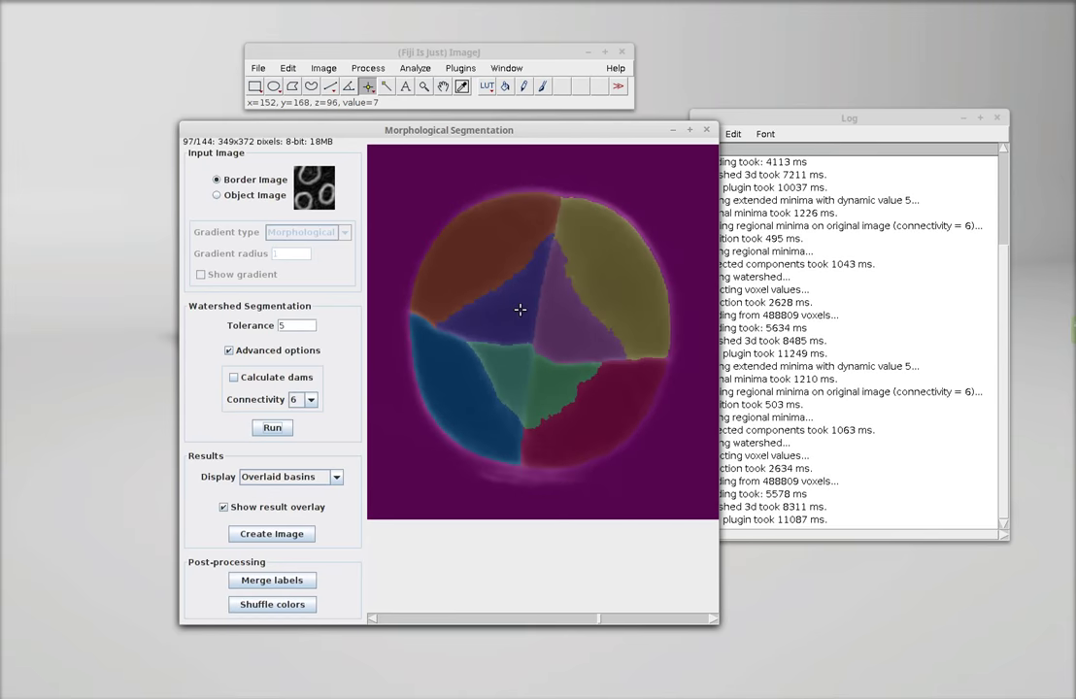
pyautogui.scroll(20, 520, 306)
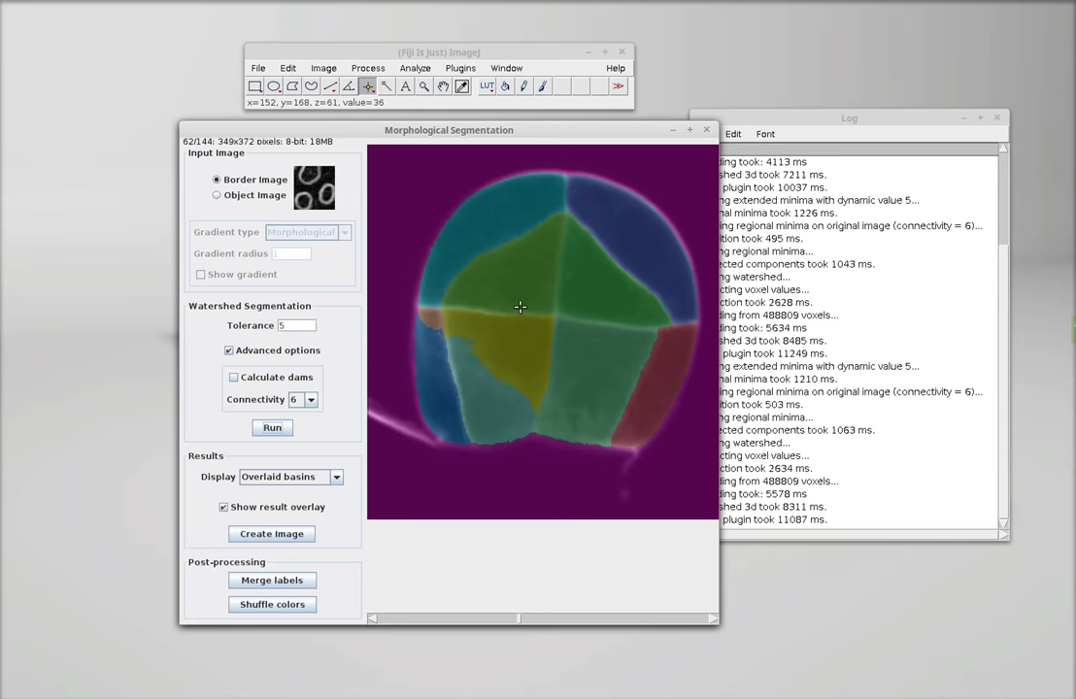
pyautogui.scroll(-20, 521, 307)
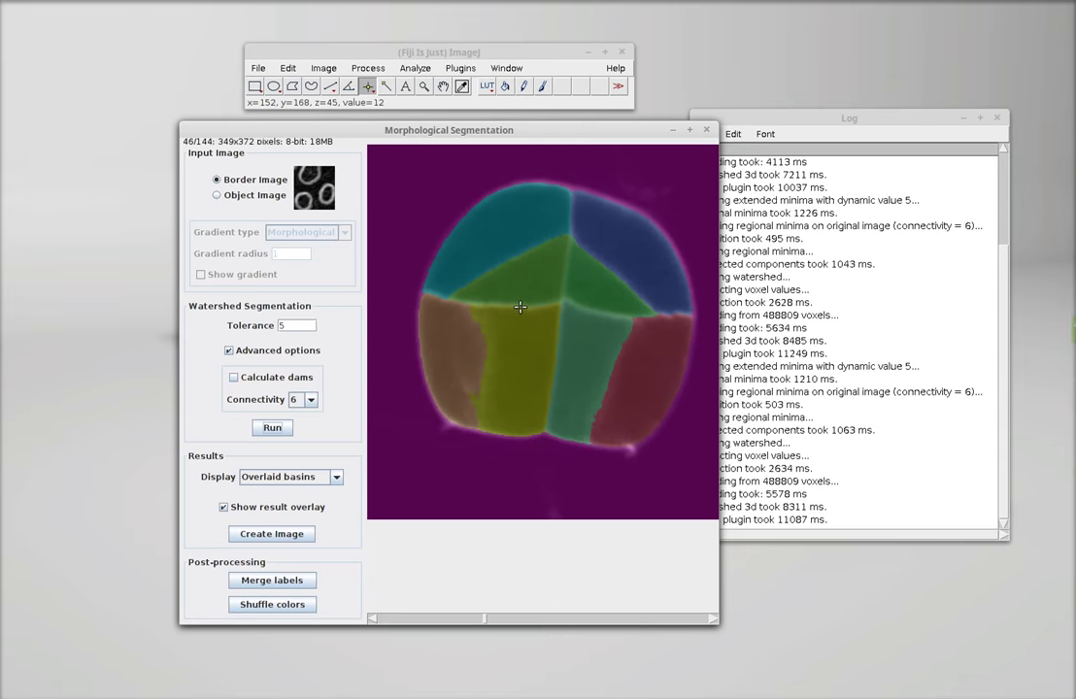
pyautogui.scroll(-1, 521, 307)
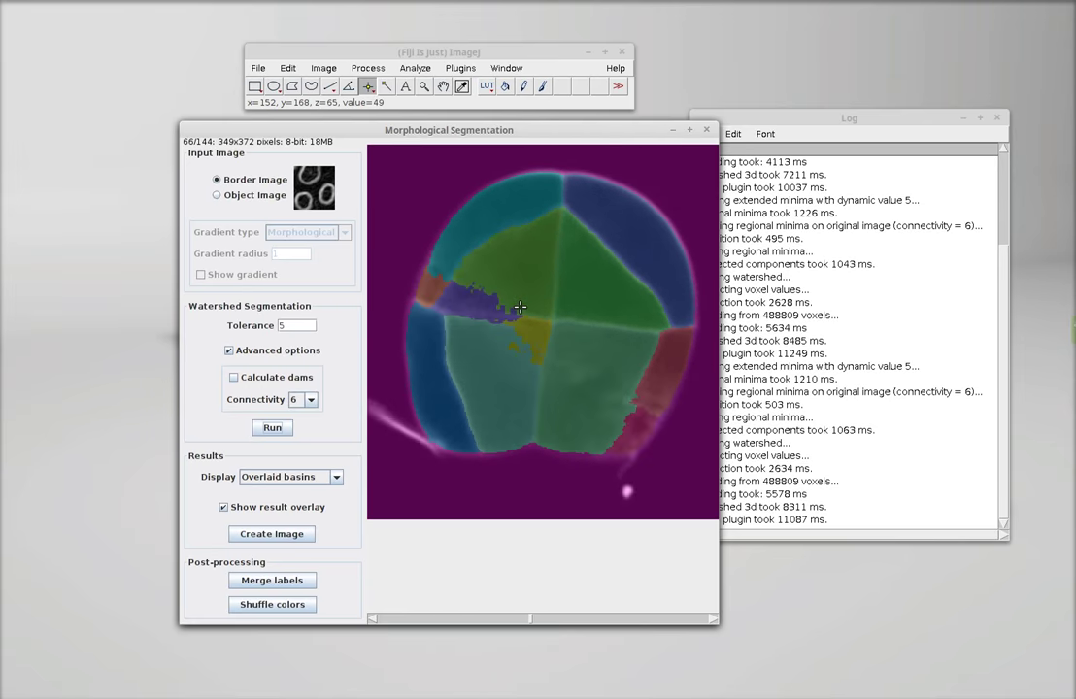
pyautogui.scroll(5, 520, 306)
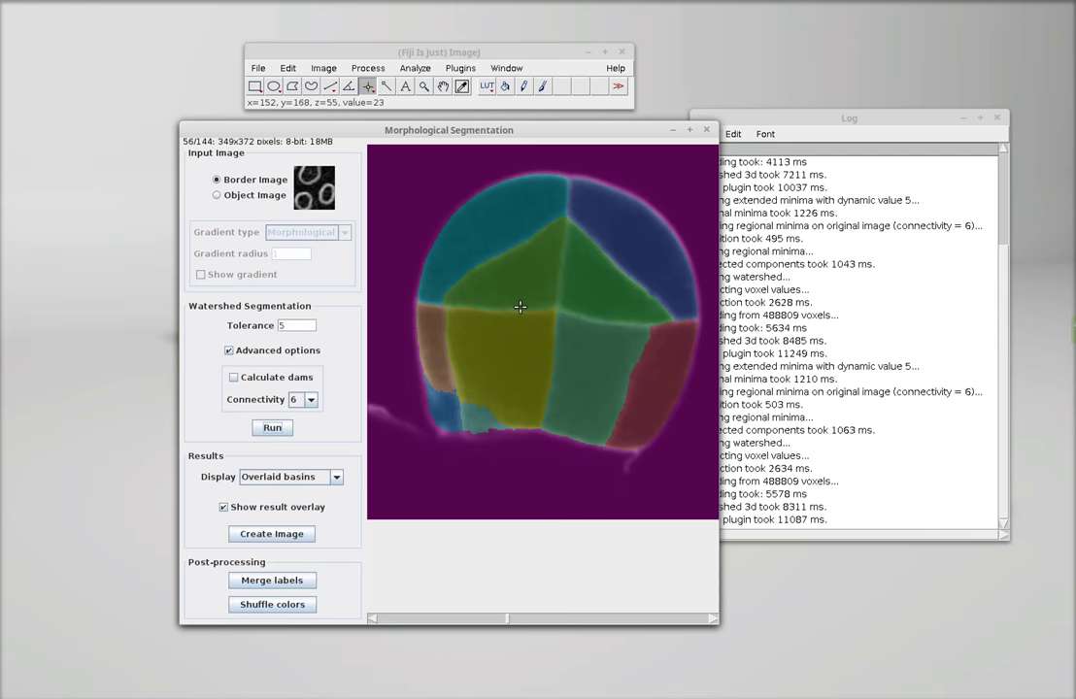
pyautogui.scroll(-2, 521, 306)
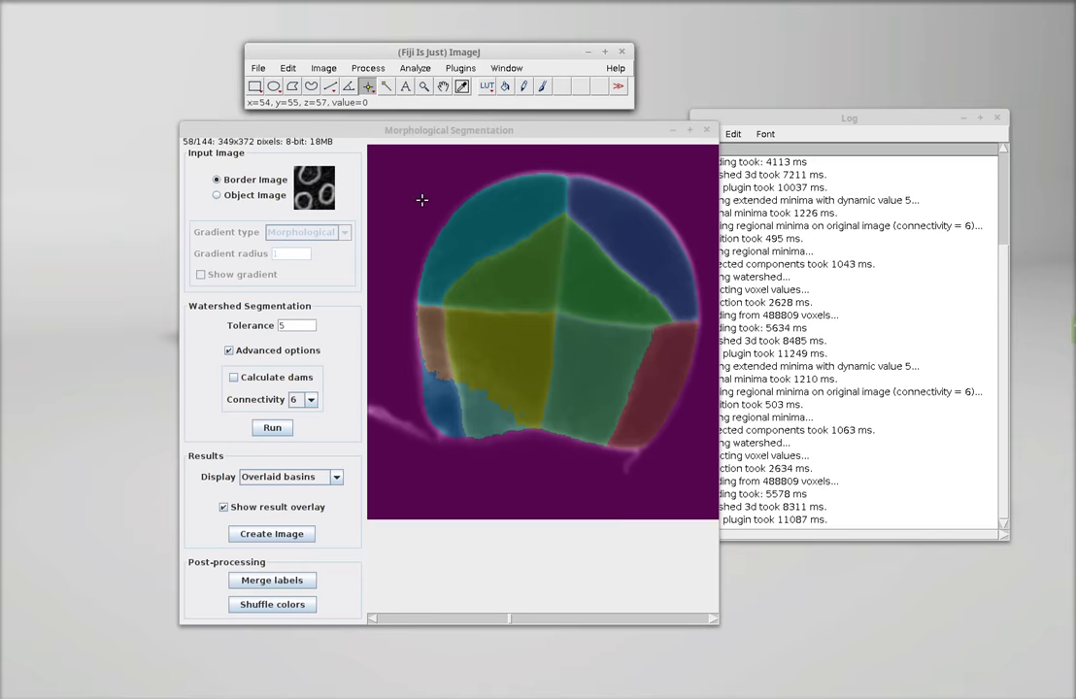
# Mark the blue upper cell with the multipoint tool
pyautogui.click(421, 200)
pyautogui.click(502, 217)
pyautogui.click(517, 282)
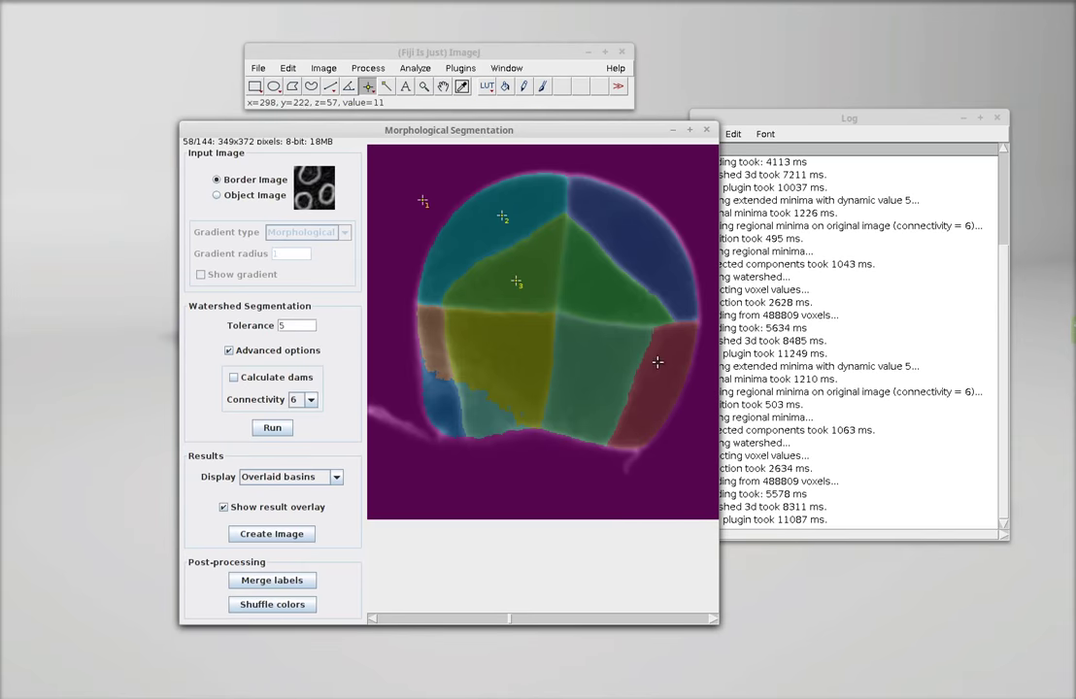
pyautogui.click(415, 233)
pyautogui.click(496, 217)
# Zoom to 150%, mark the green cell on another slice, and merge label 5 into label 7
pyautogui.press('-')
pyautogui.press('-')
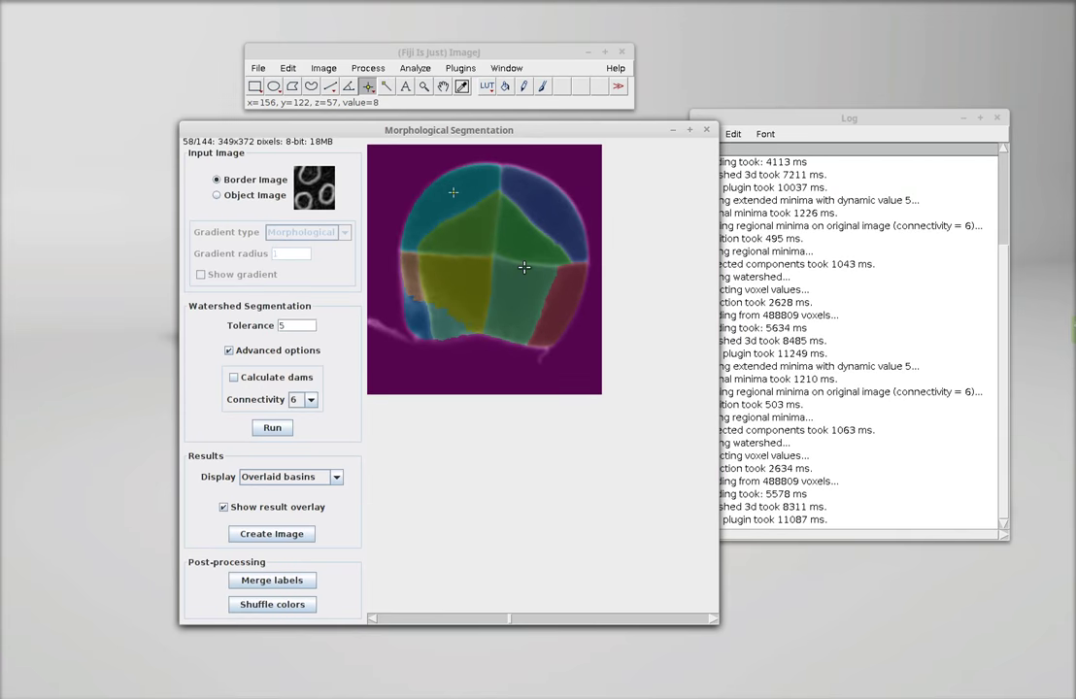
pyautogui.press('+')
pyautogui.press('+')
pyautogui.press('+')
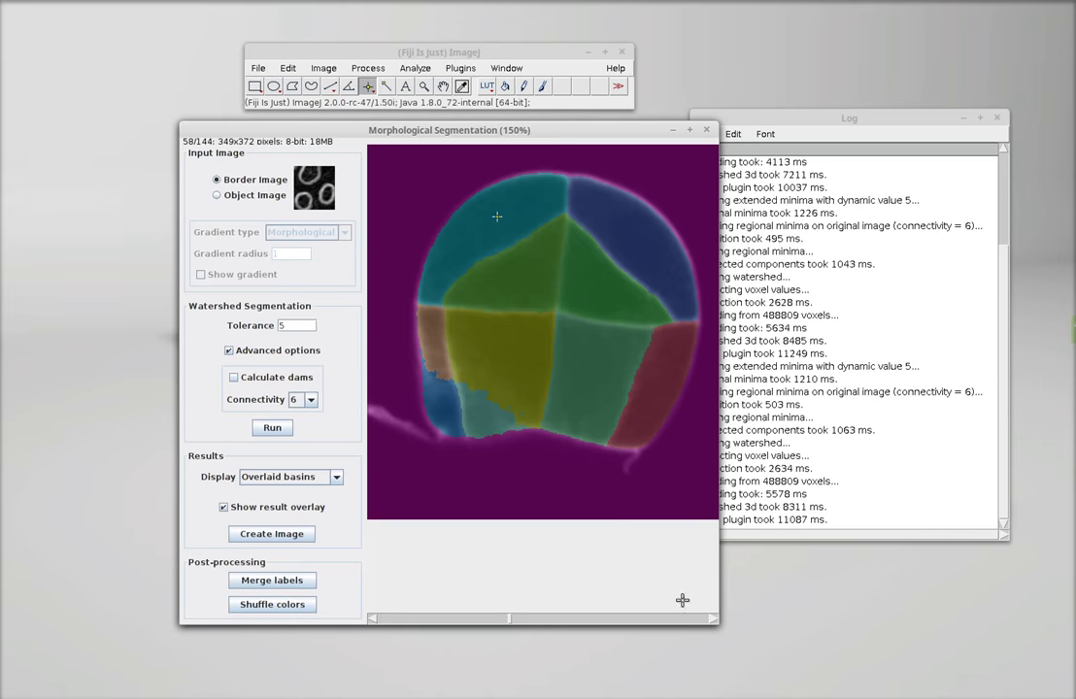
pyautogui.scroll(-5, 508, 275)
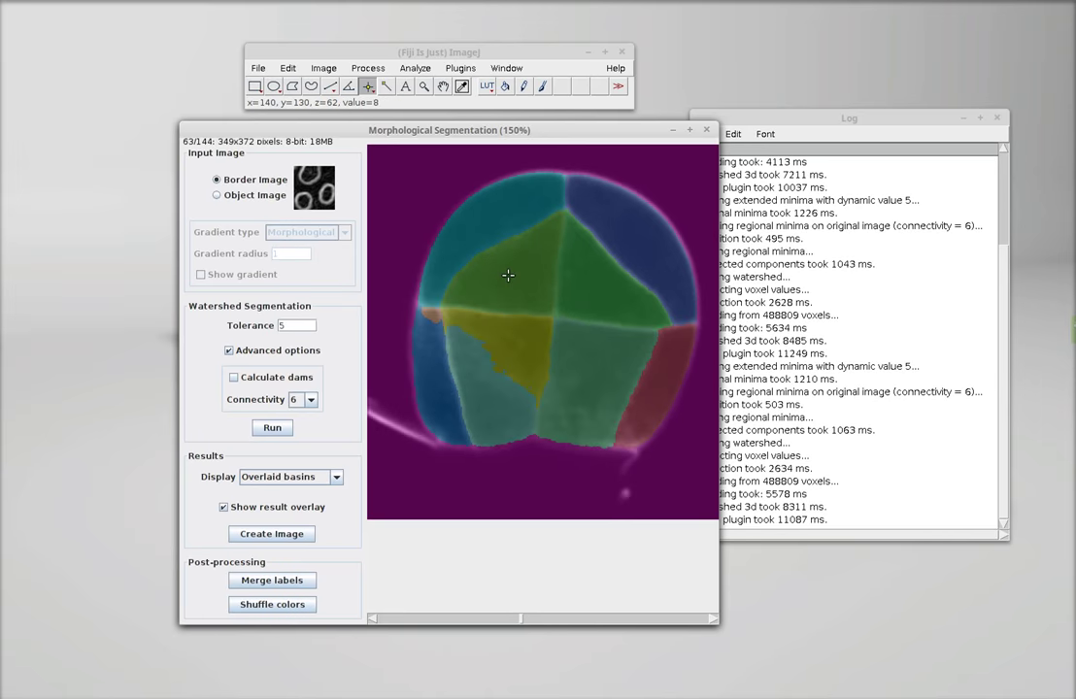
pyautogui.click(507, 278)
pyautogui.click(283, 586)
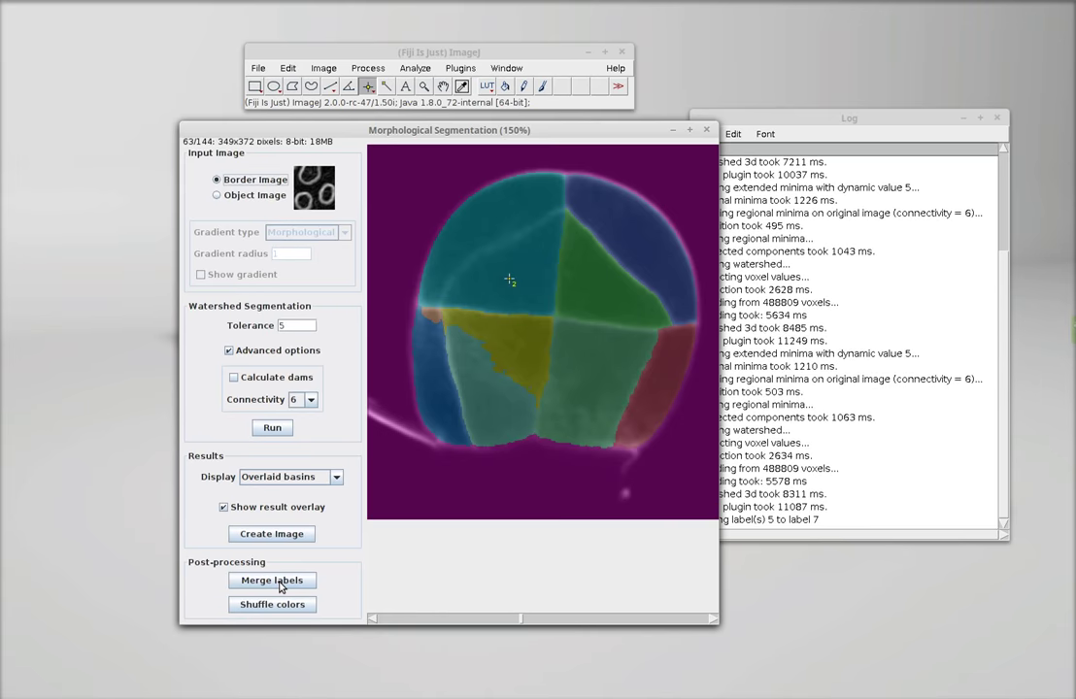
pyautogui.scroll(3, 471, 255)
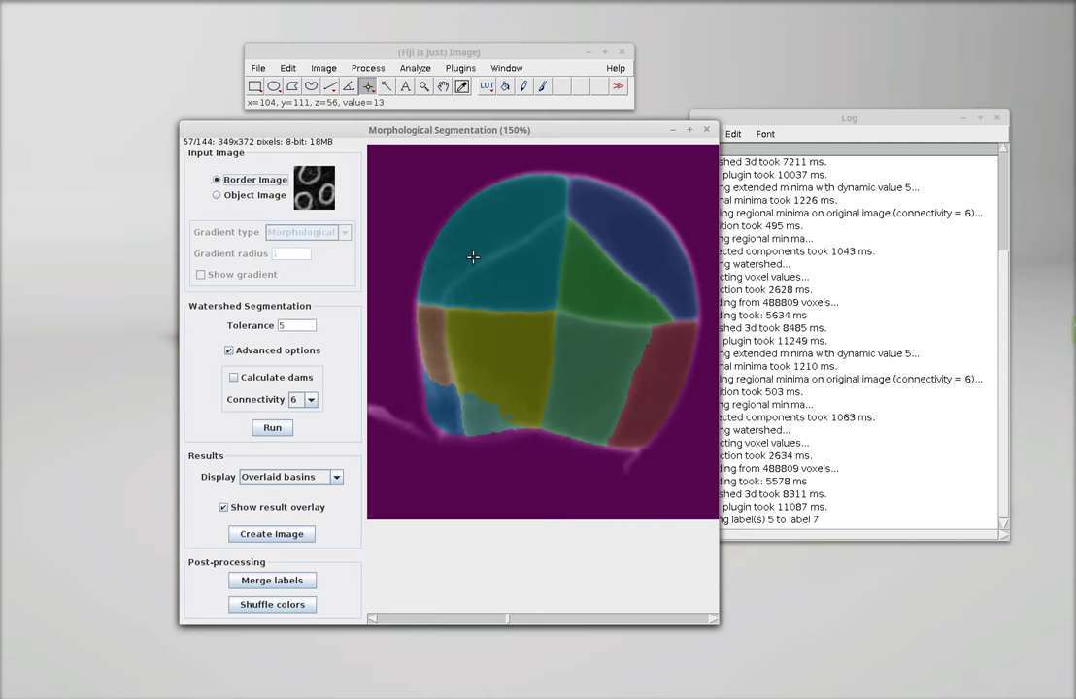
pyautogui.scroll(2, 472, 256)
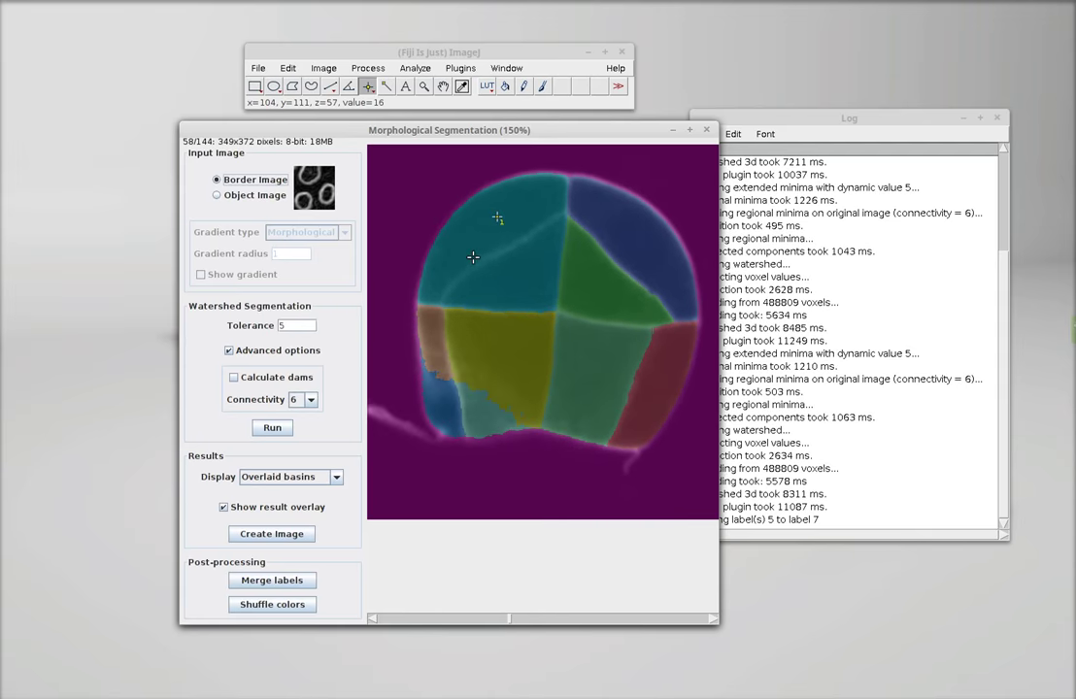
# Switch Results Display to Catchment basins and scroll through the stack to slice 51
pyautogui.click(296, 477)
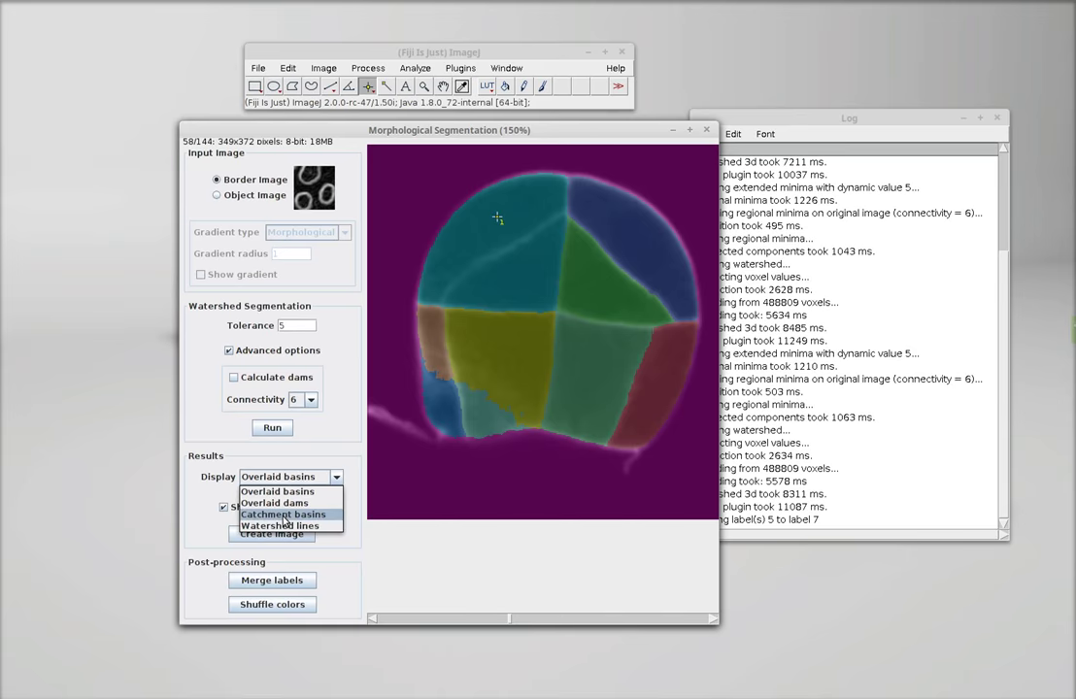
pyautogui.click(282, 513)
pyautogui.scroll(20, 540, 301)
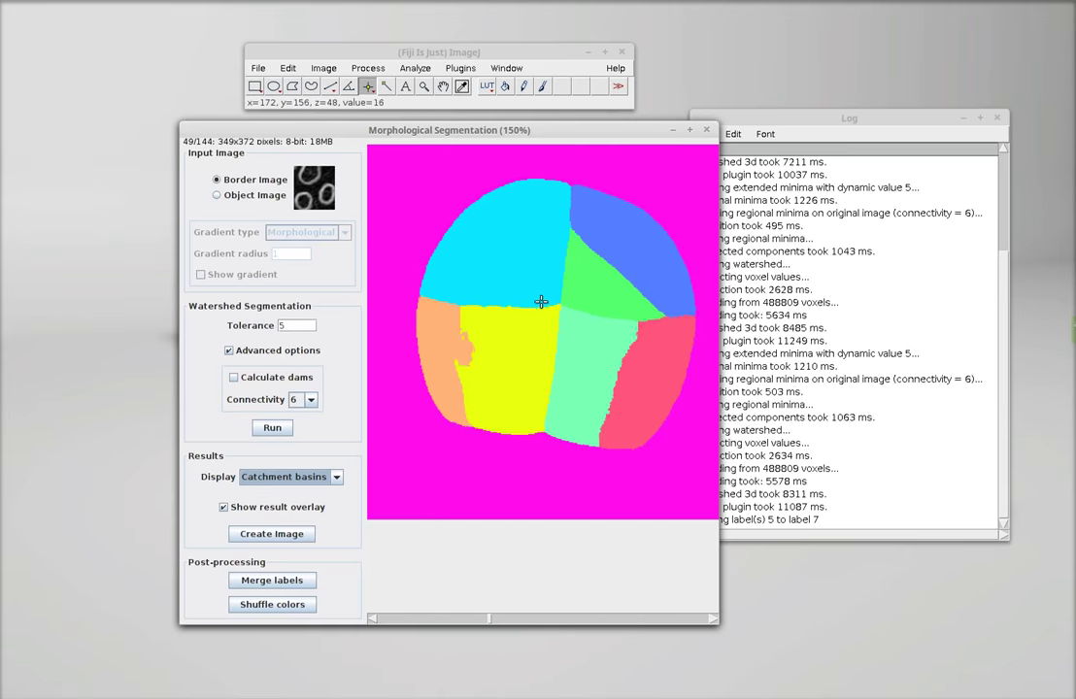
pyautogui.scroll(-20, 540, 302)
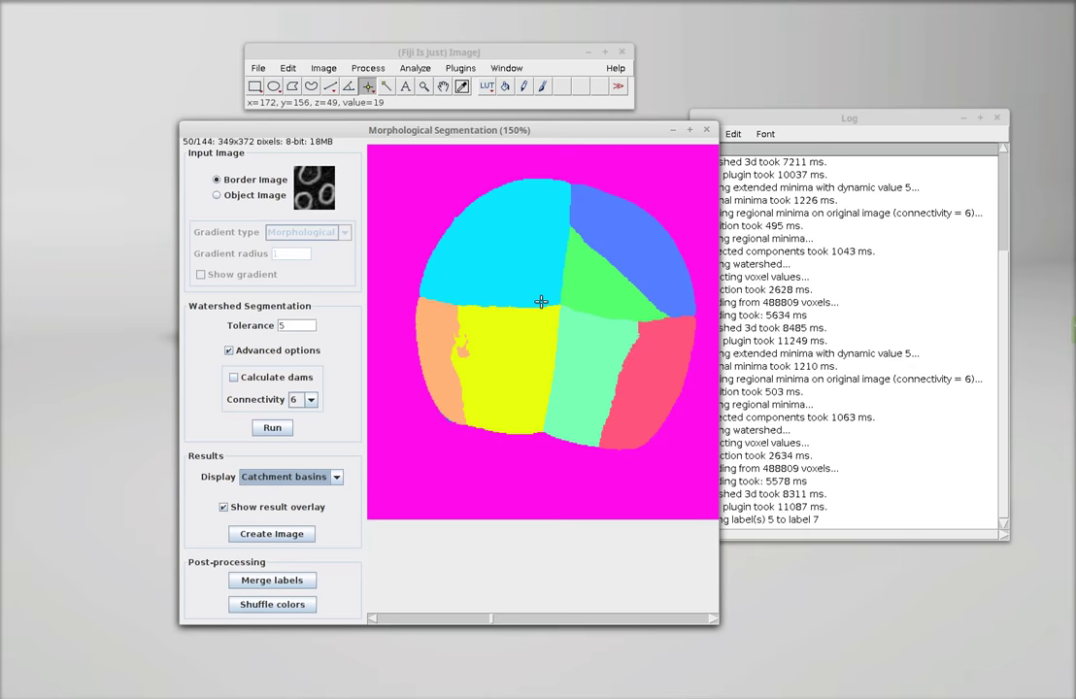
pyautogui.scroll(-1, 540, 302)
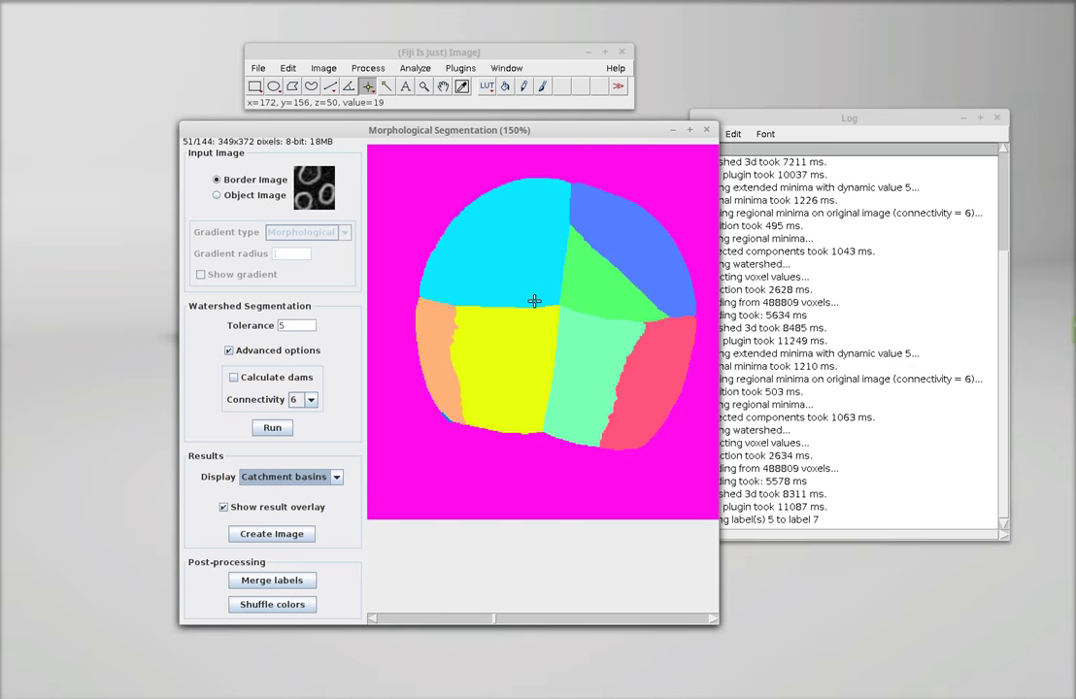